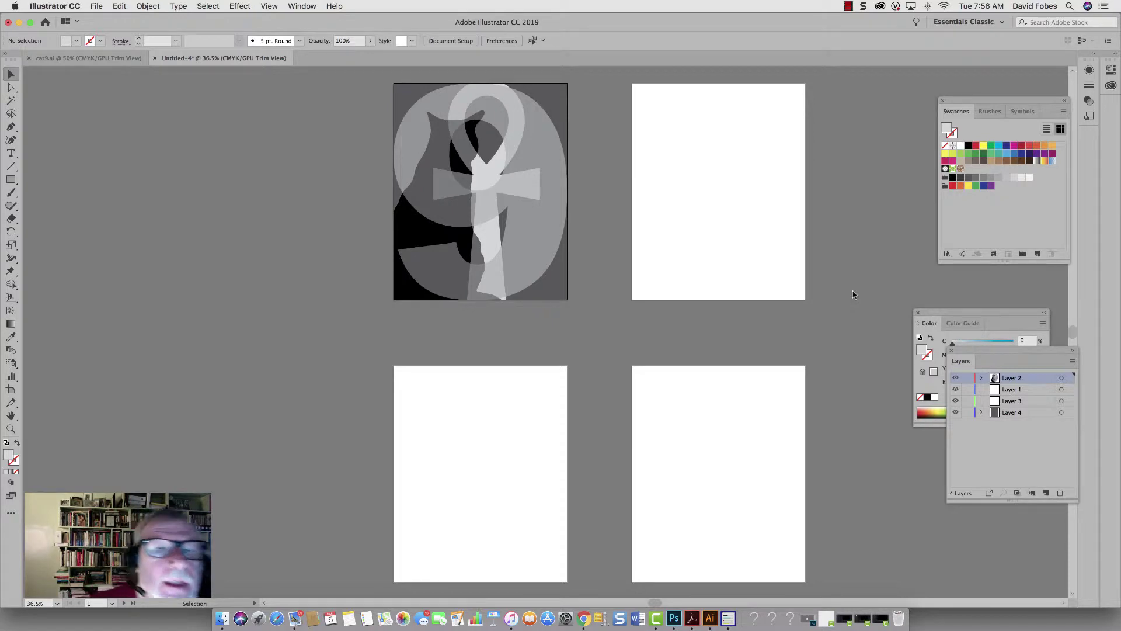
# Step: Select all the ankh, cat and 9 artwork and Option-drag a copy onto the second artboard
pyautogui.hscroll(-1, 852, 291)
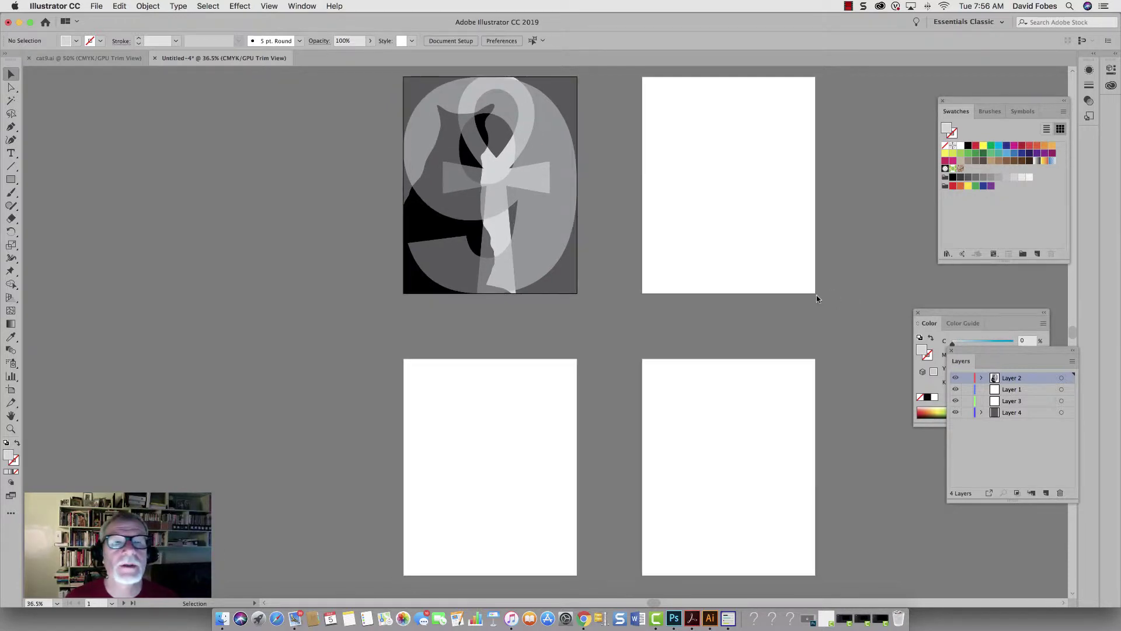
pyautogui.scroll(2, 759, 282)
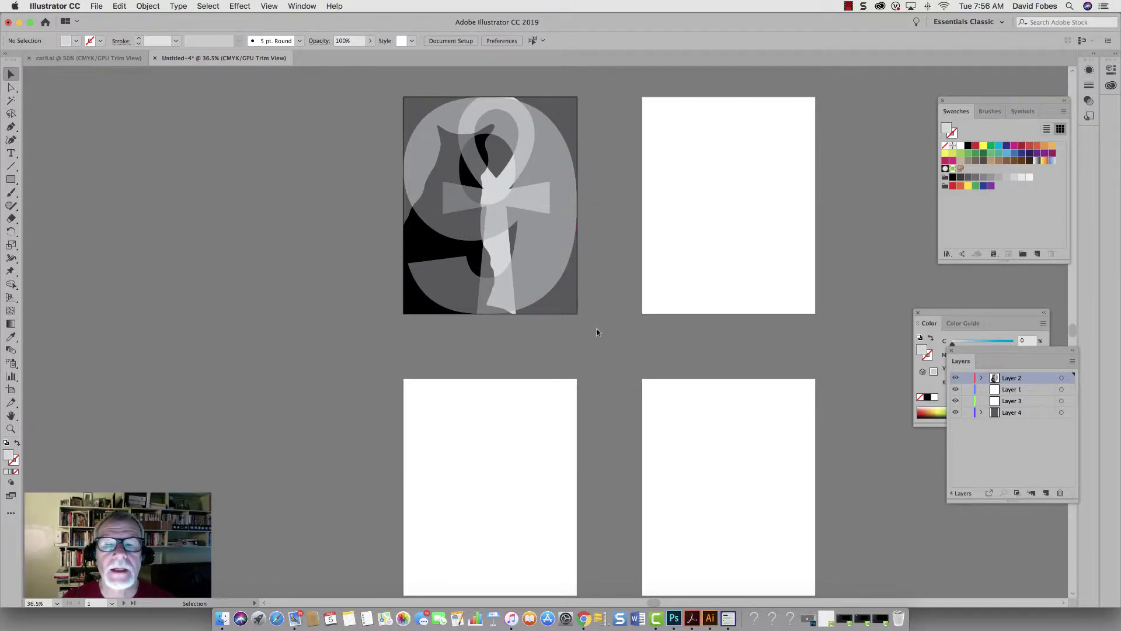
pyautogui.press('super+a')
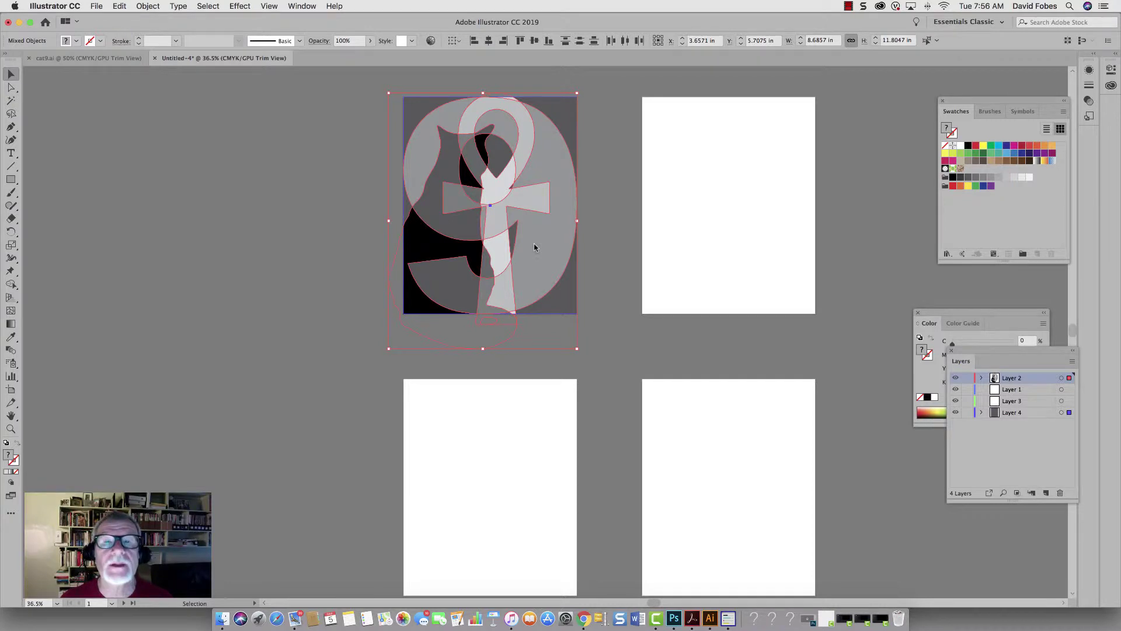
pyautogui.moveTo(534, 247); pyautogui.dragTo(771, 248)
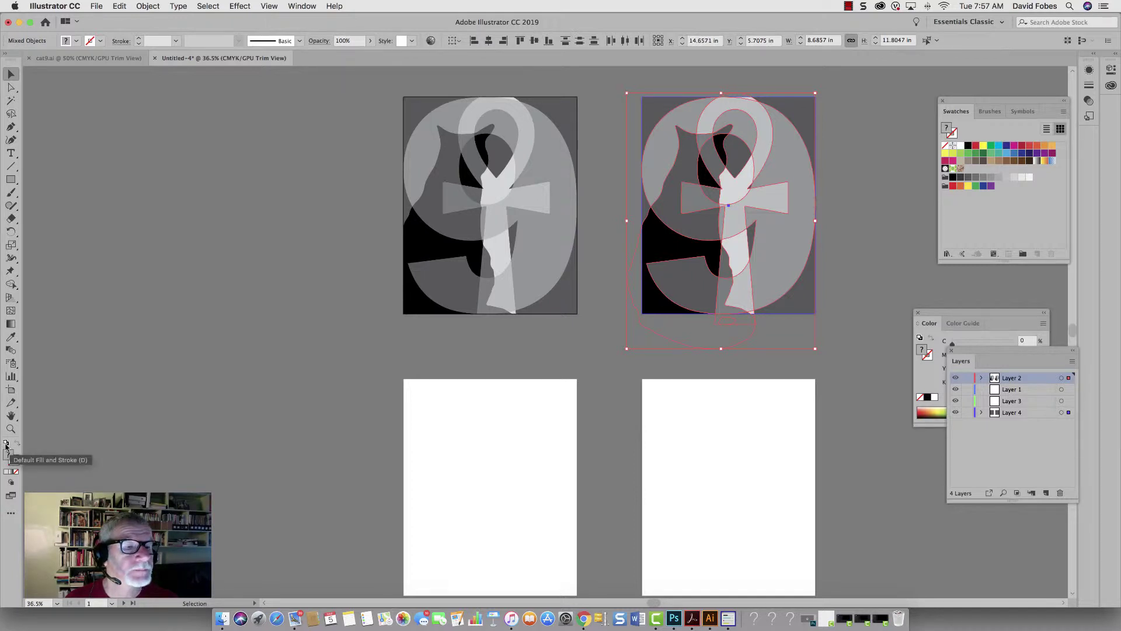
# Step: Give the duplicate a black default stroke with fill set to None, leaving nothing selected
pyautogui.click(5, 444)
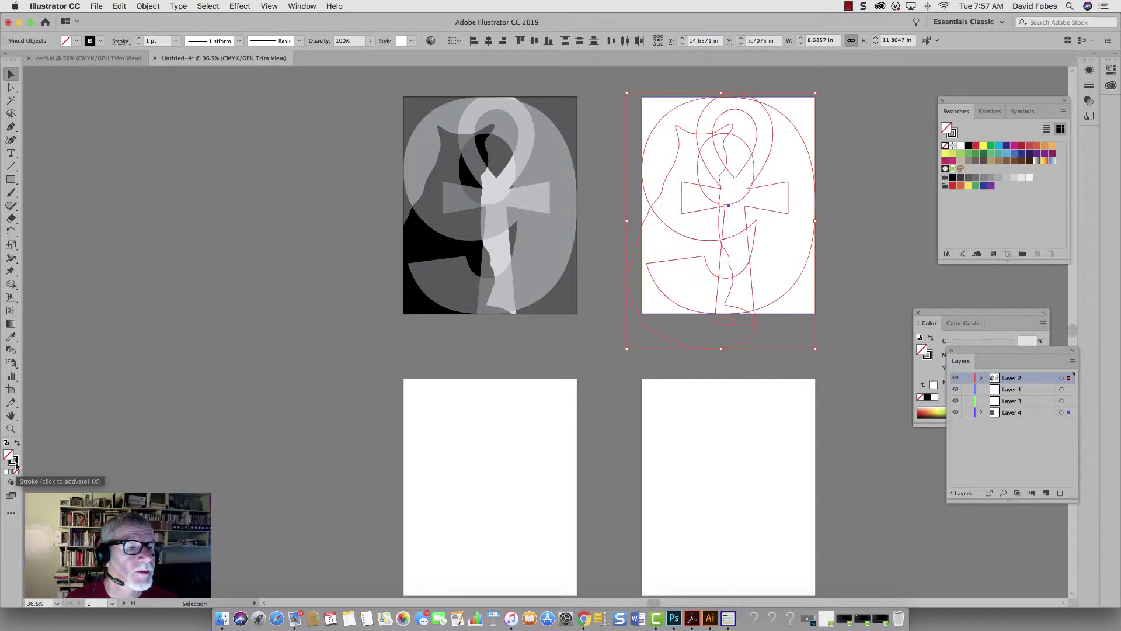
pyautogui.click(16, 471)
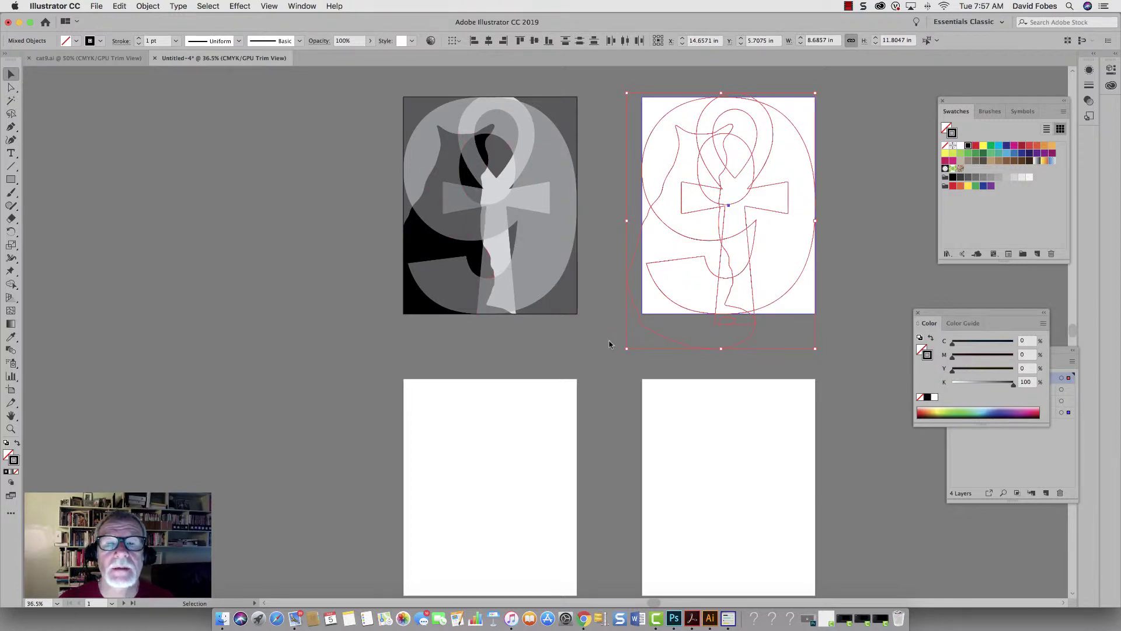
pyautogui.click(614, 365)
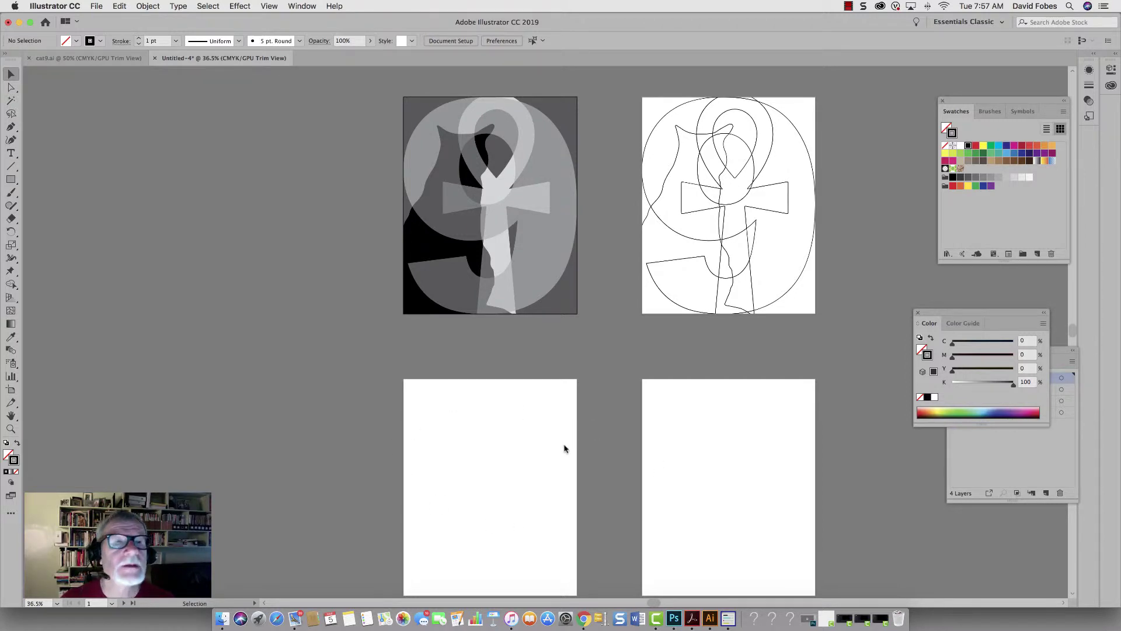
# Step: Save the document to the Desktop as 'equivocal psace.ai' with default Illustrator options
pyautogui.click(96, 6)
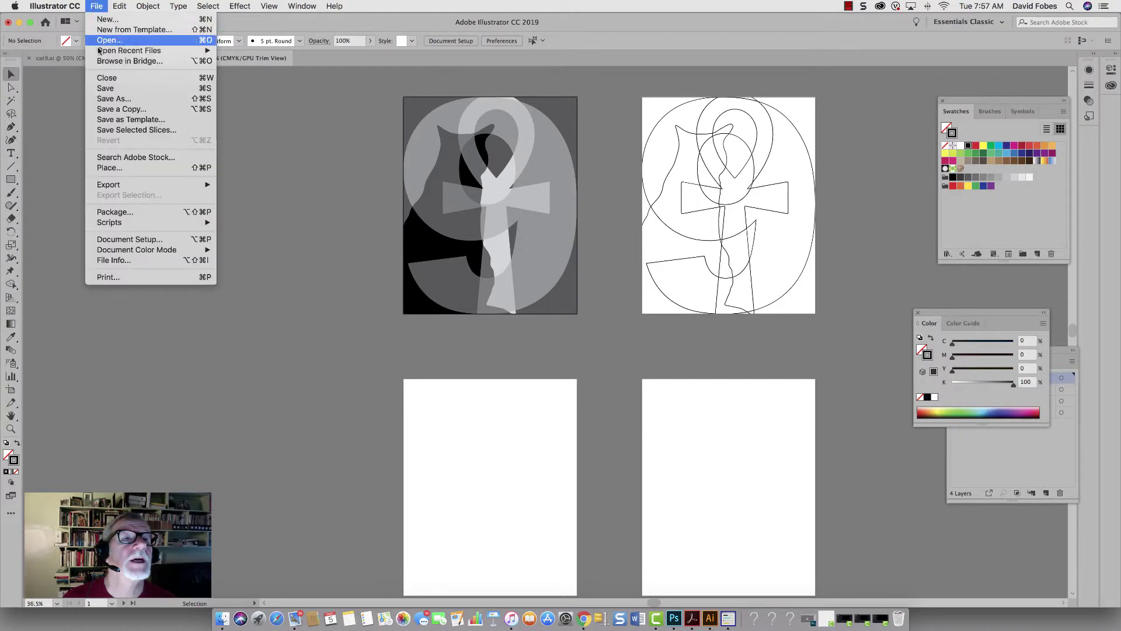
pyautogui.click(105, 98)
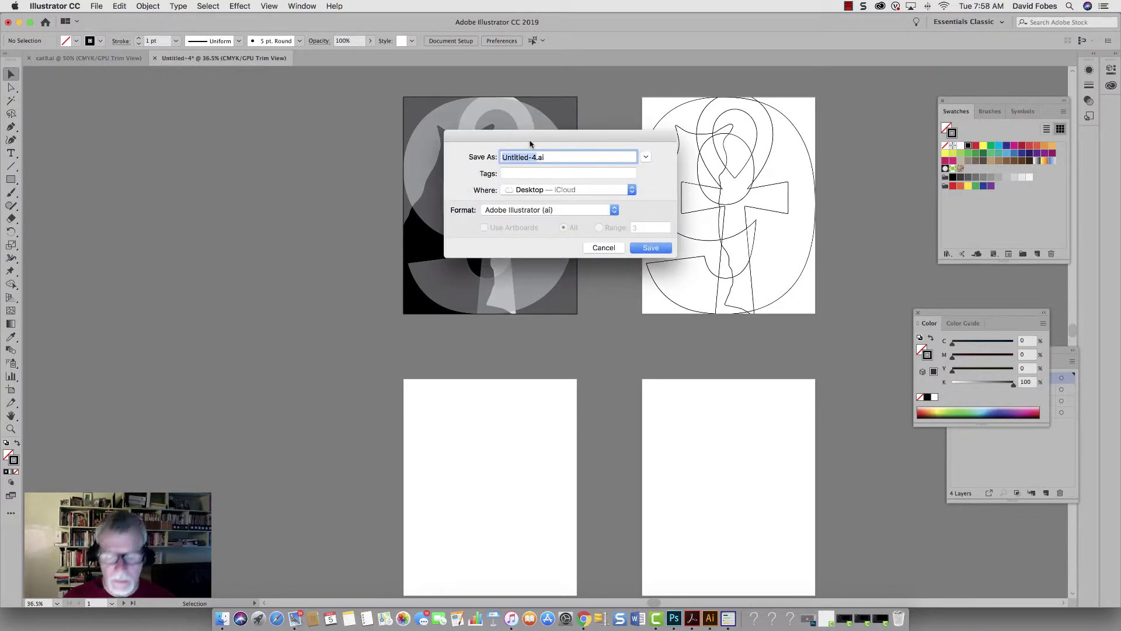
pyautogui.write('equiv')
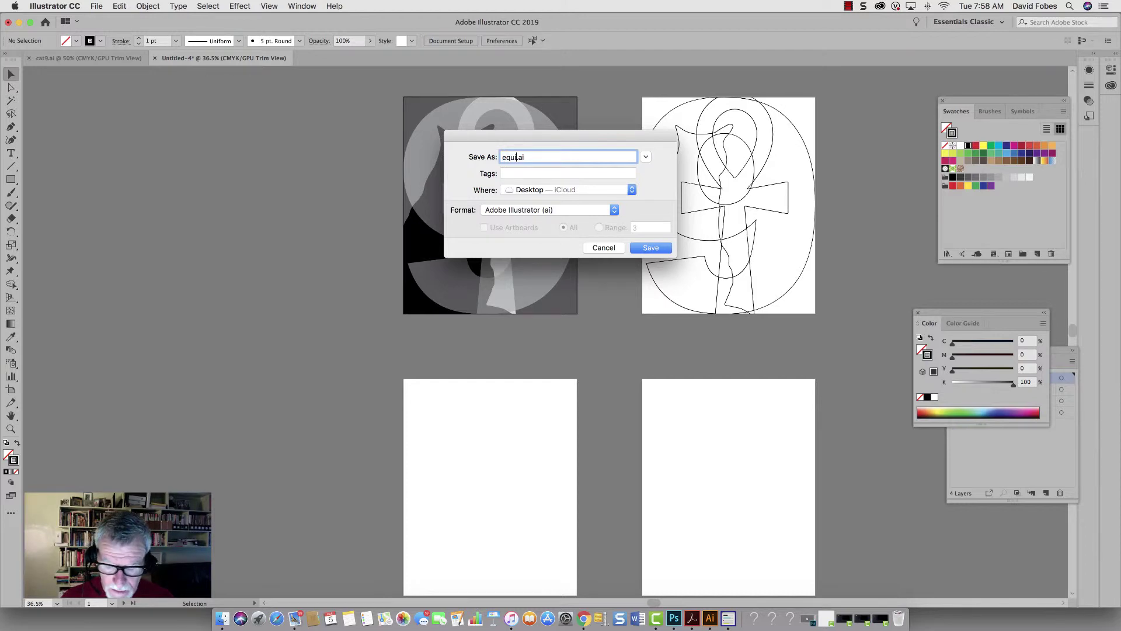
pyautogui.write('ocal psa')
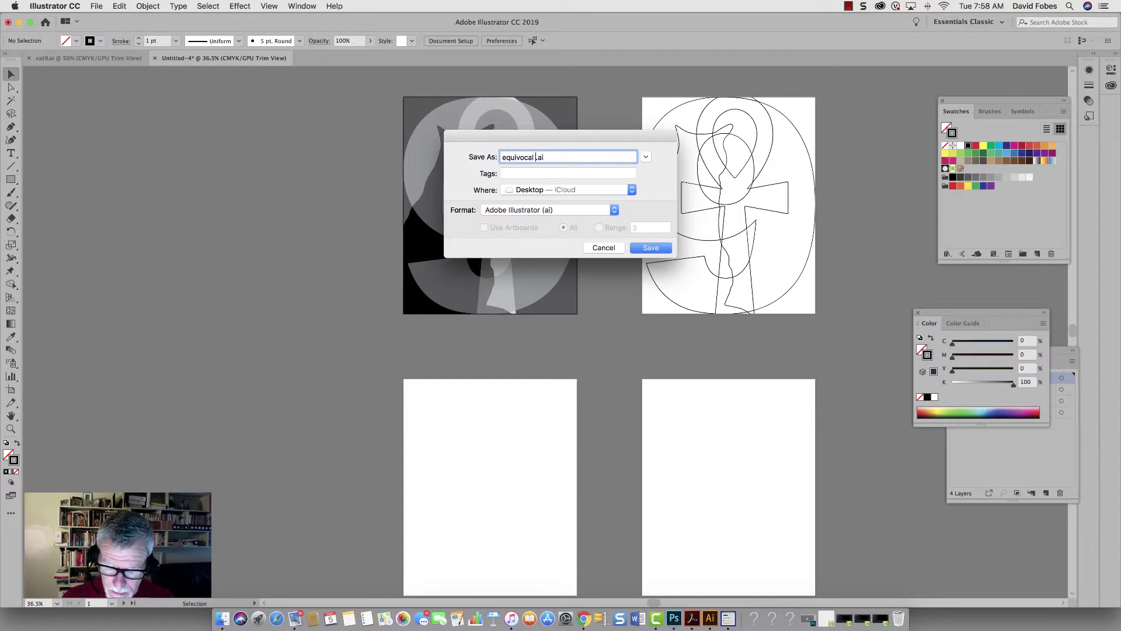
pyautogui.write('ce')
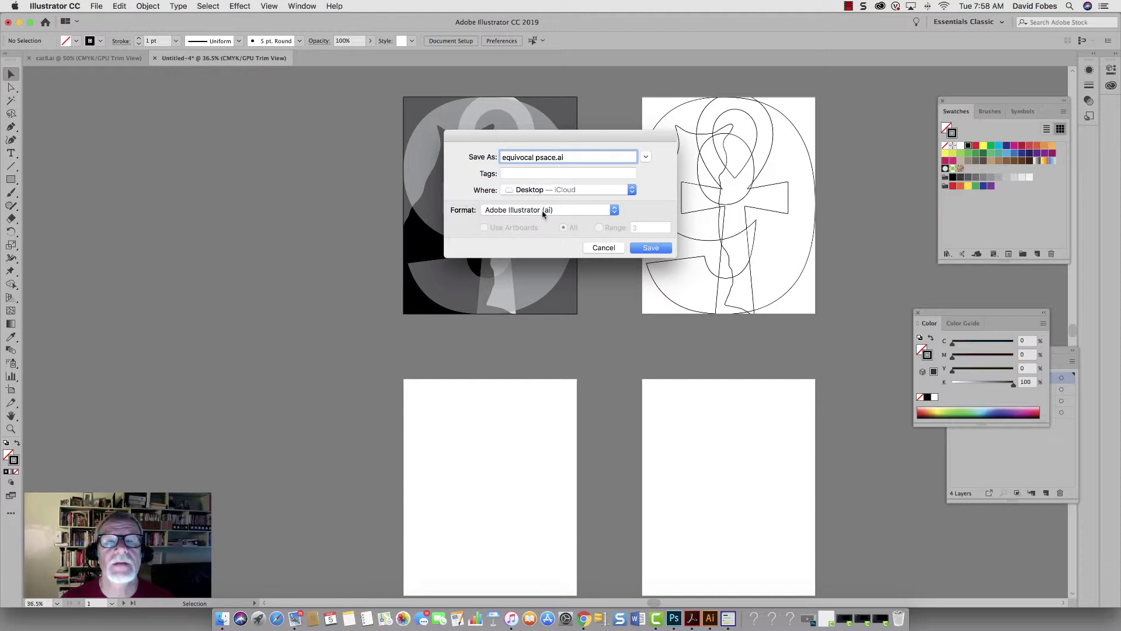
pyautogui.click(648, 249)
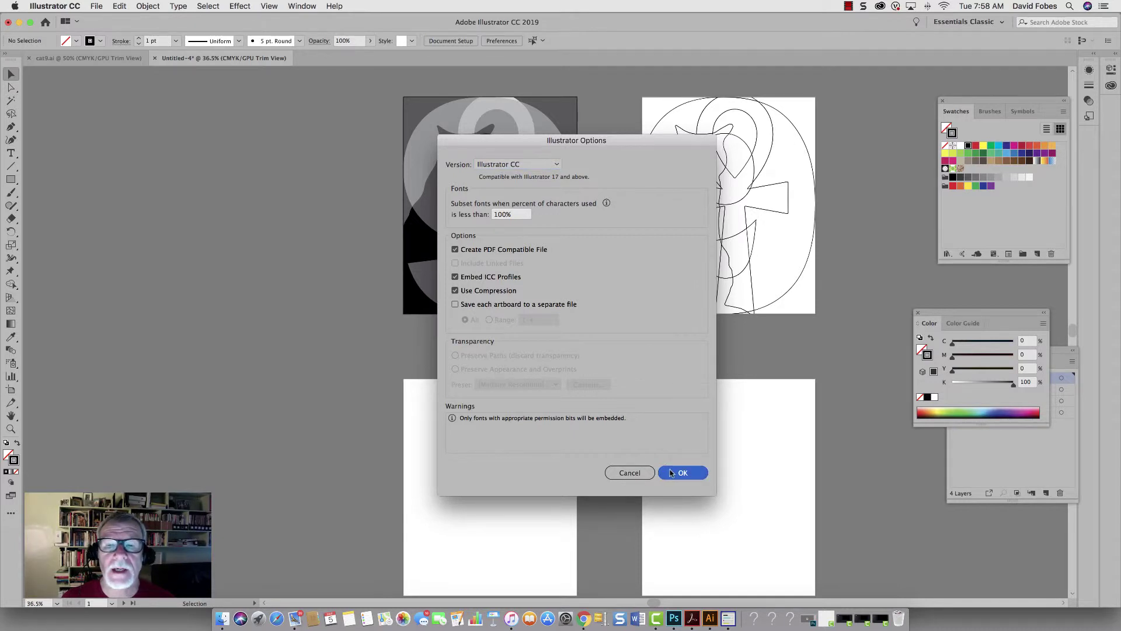
pyautogui.click(669, 473)
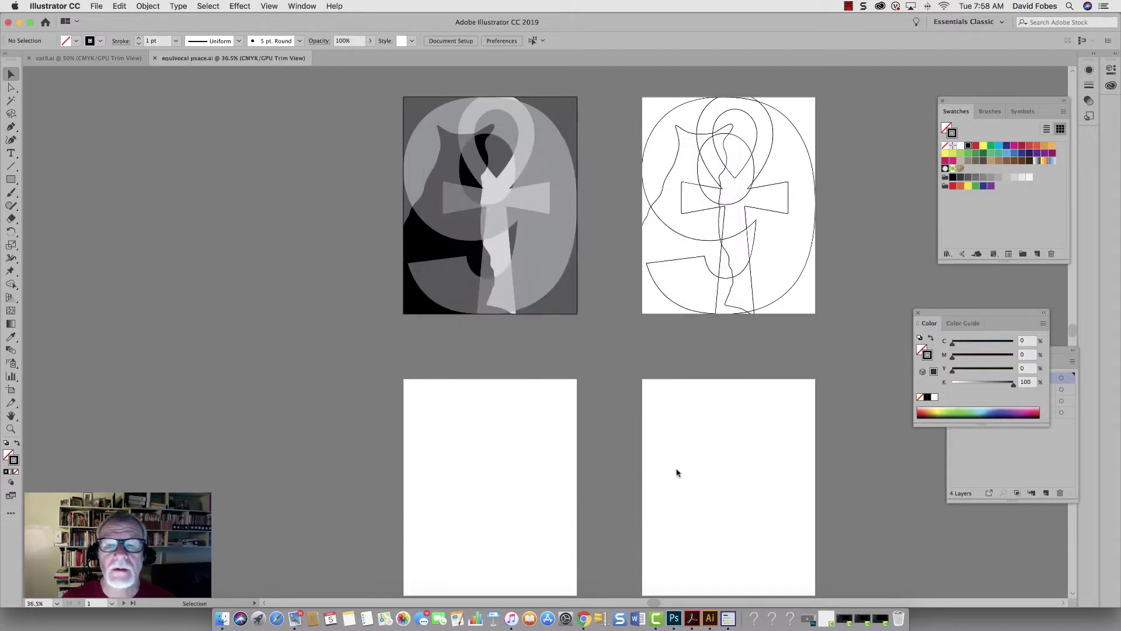
# Step: With the Artboard tool active, start Save As, decline overwriting, and rename the copy 'equivocal space_2'
pyautogui.click(12, 391)
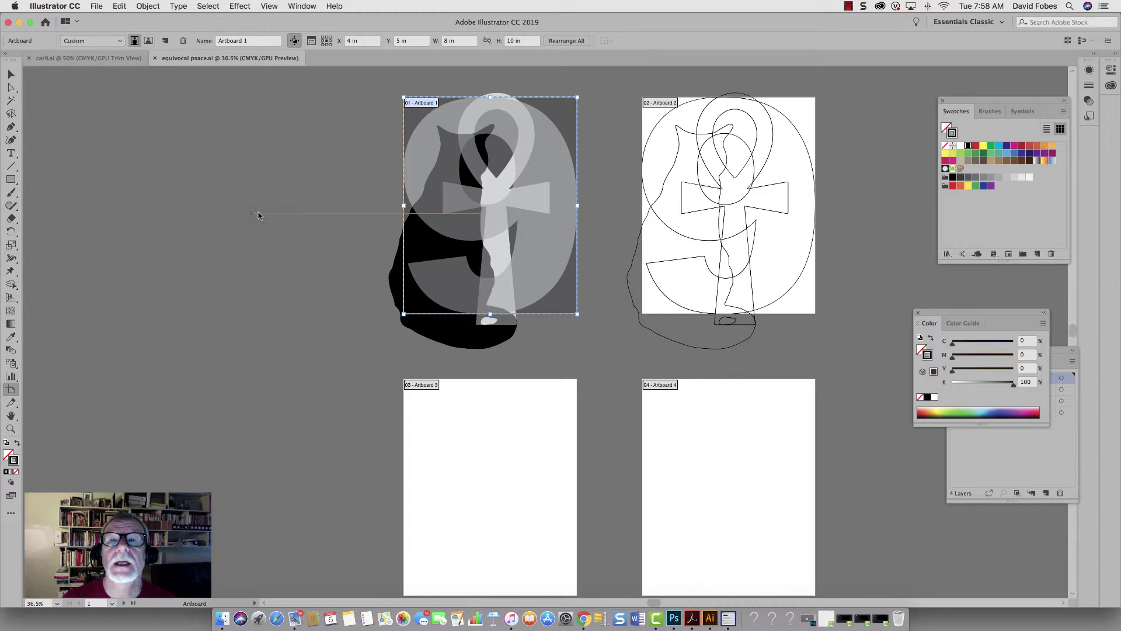
pyautogui.click(96, 7)
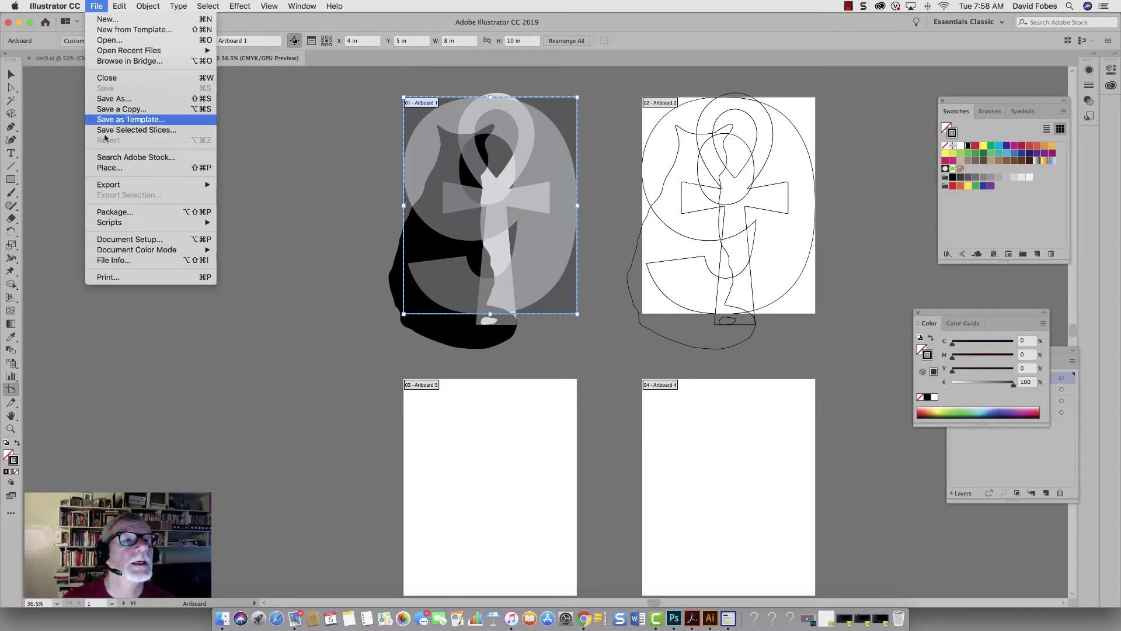
pyautogui.click(113, 99)
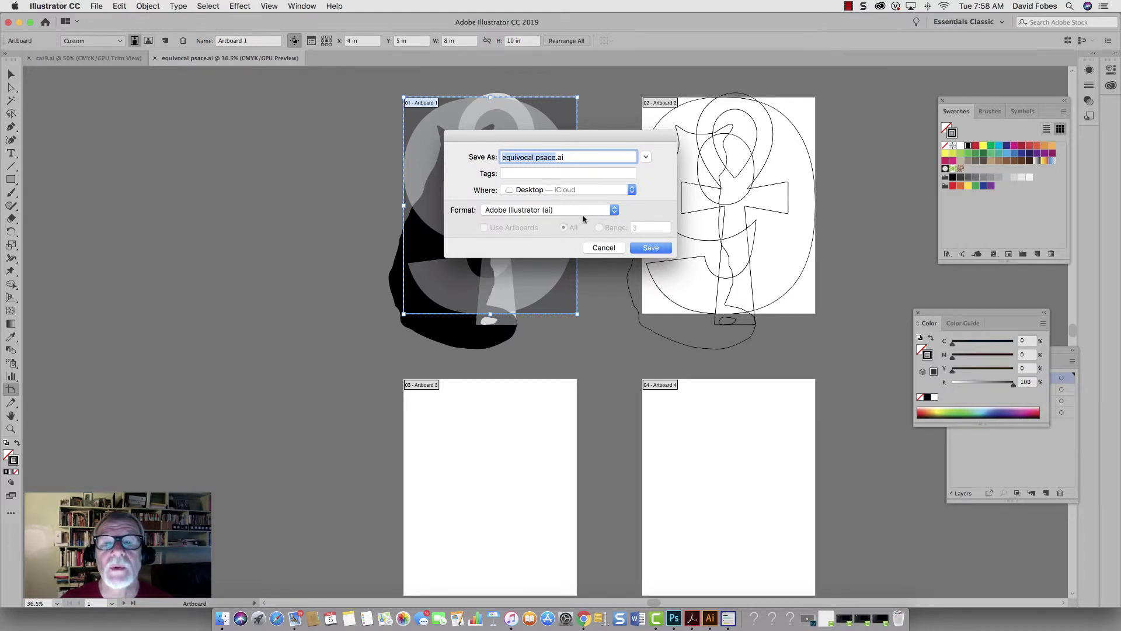
pyautogui.click(640, 249)
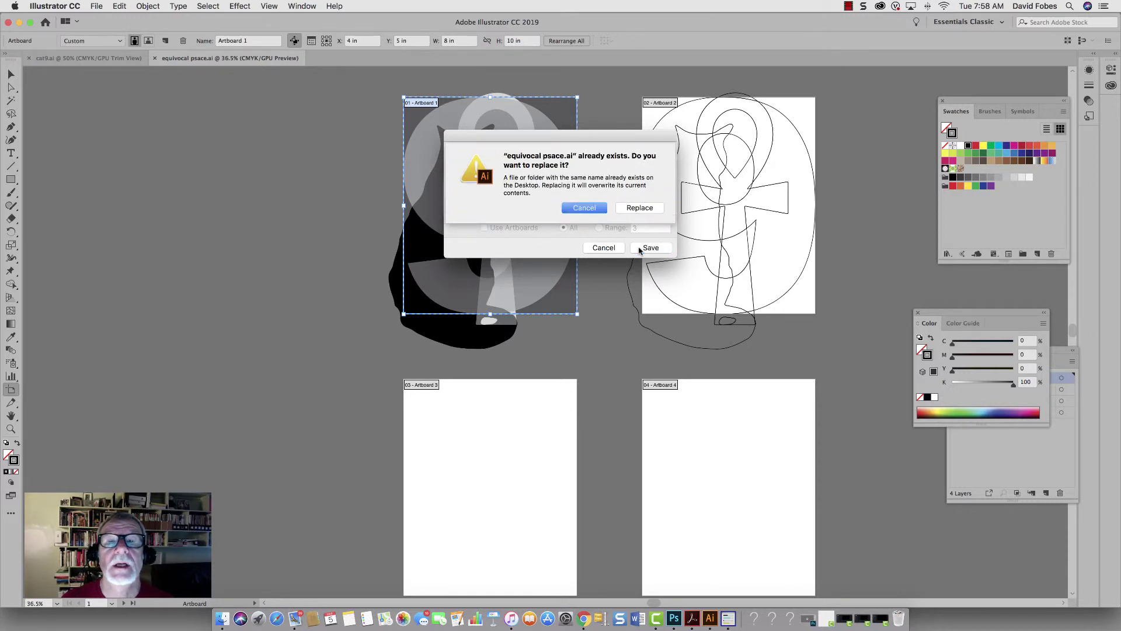
pyautogui.click(584, 209)
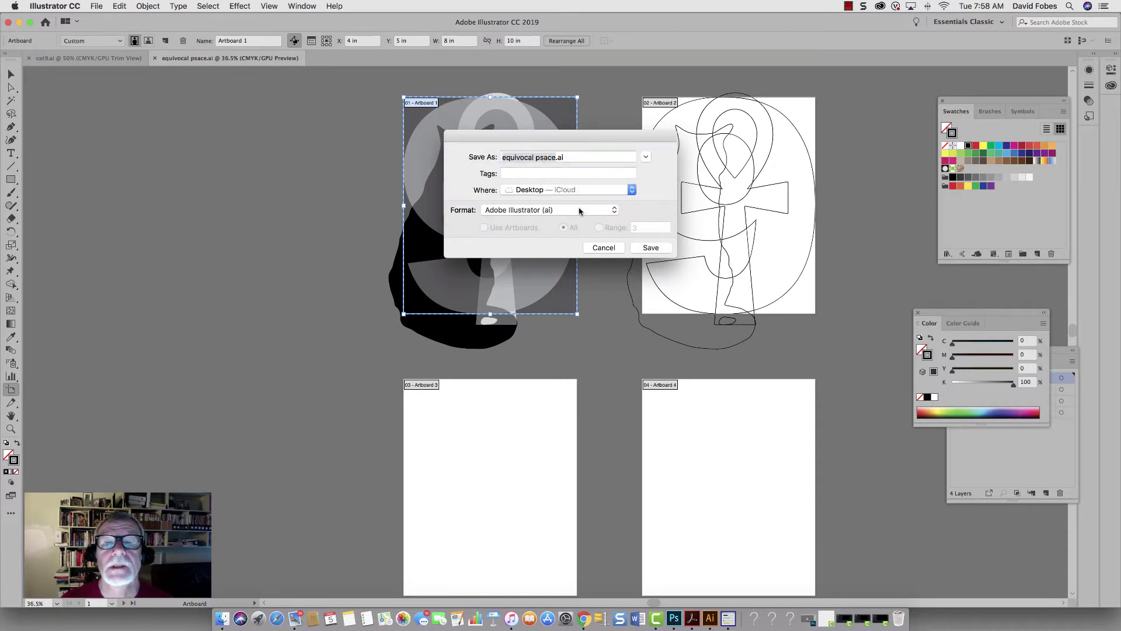
pyautogui.click(549, 157)
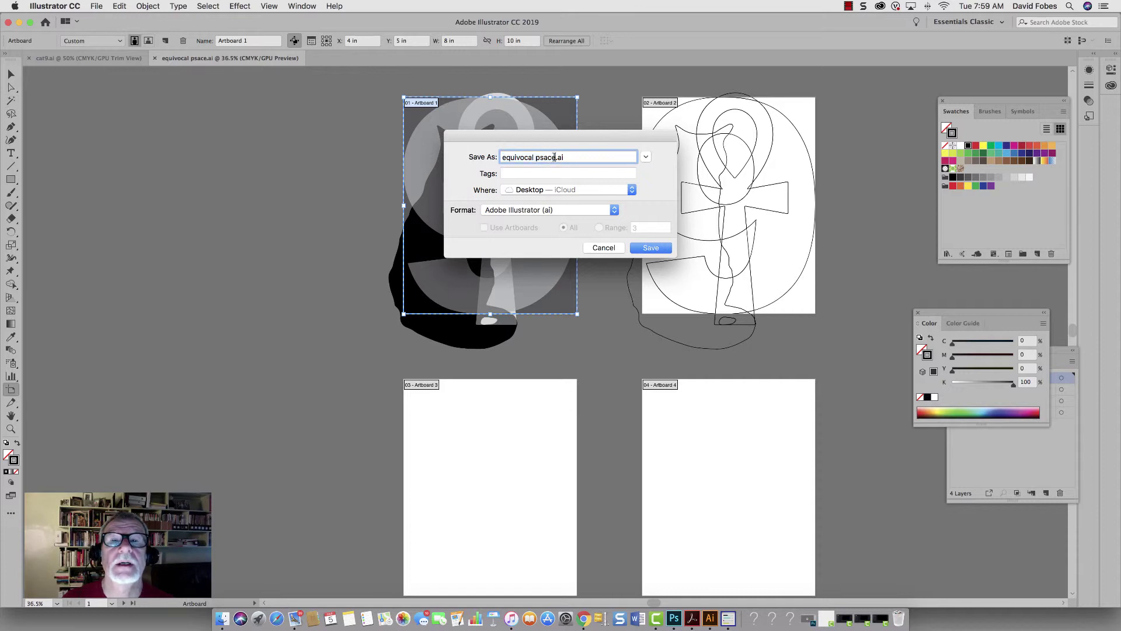
pyautogui.press('BackSpace')
pyautogui.press('BackSpace')
pyautogui.press('BackSpace')
pyautogui.press('BackSpace')
pyautogui.press('BackSpace')
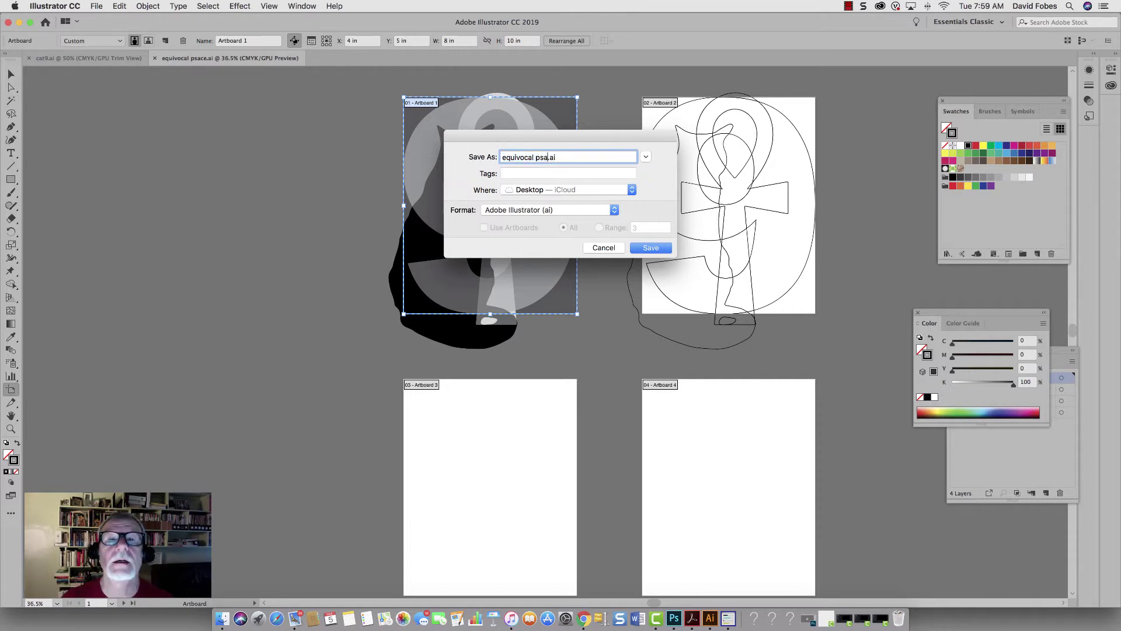
pyautogui.write('space')
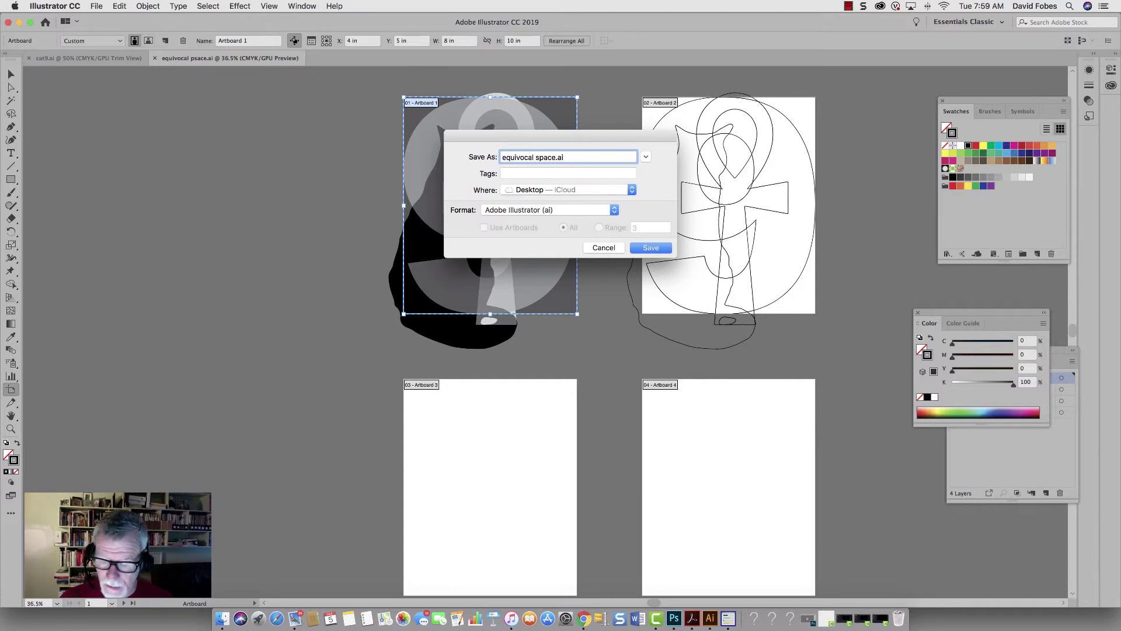
pyautogui.write('_2')
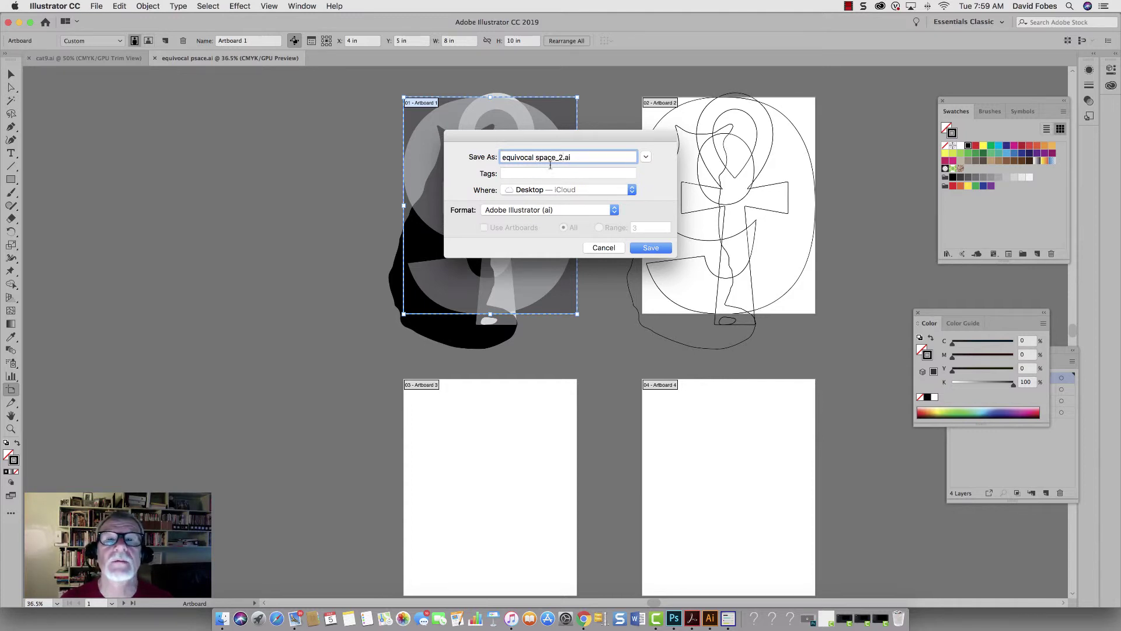
# Step: Save 'equivocal space_2.ai' with each artboard in range 1-2 written to a separate file
pyautogui.click(651, 248)
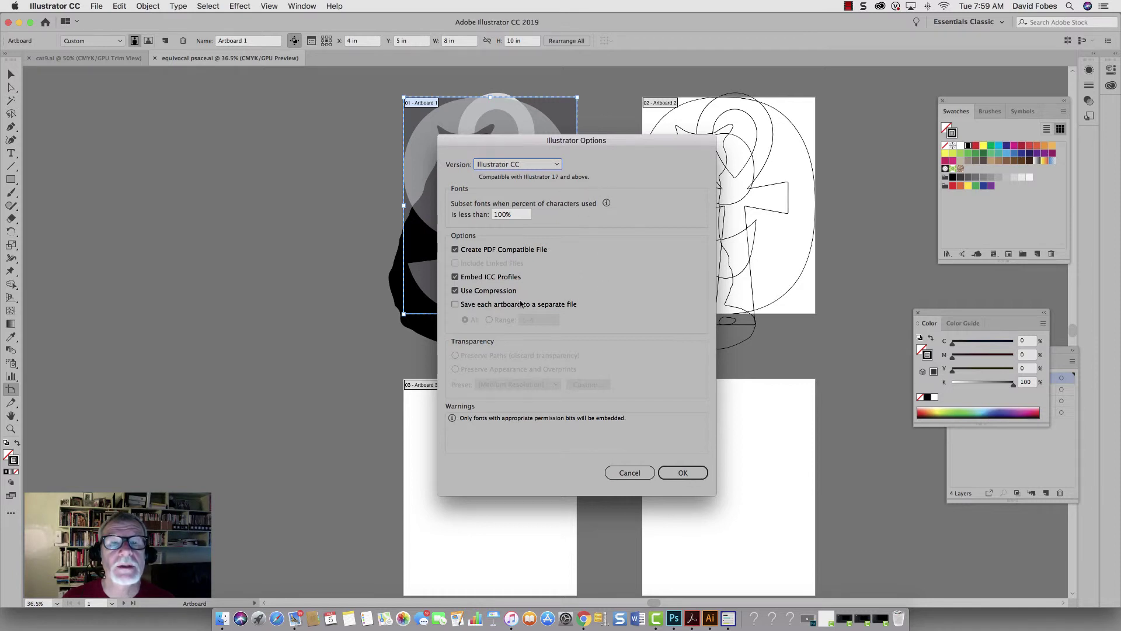
pyautogui.click(456, 306)
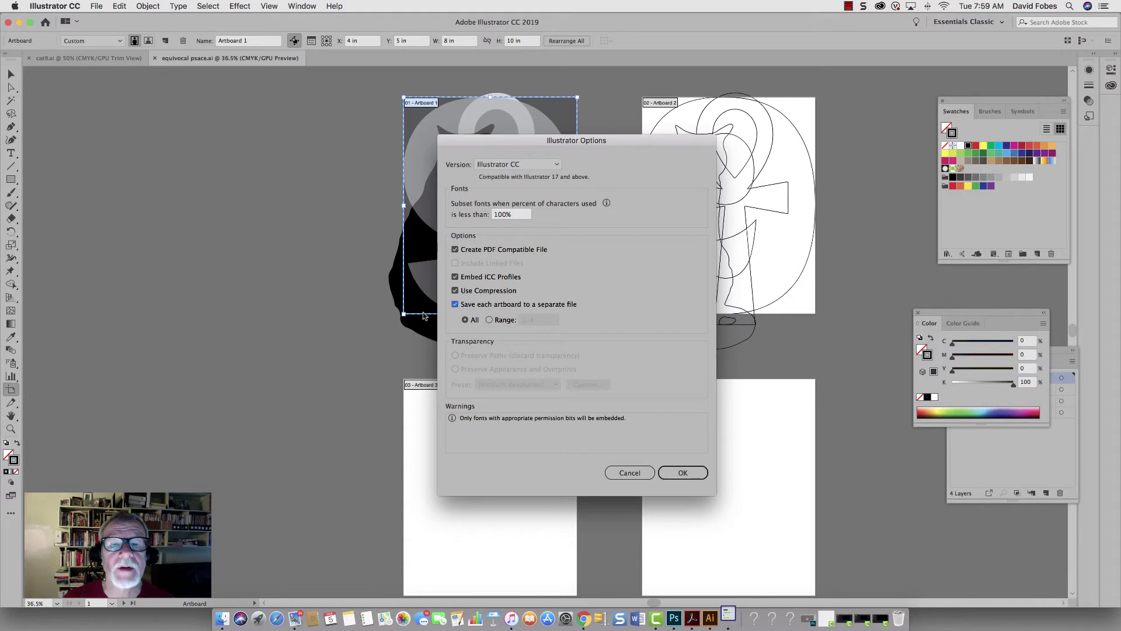
pyautogui.click(488, 320)
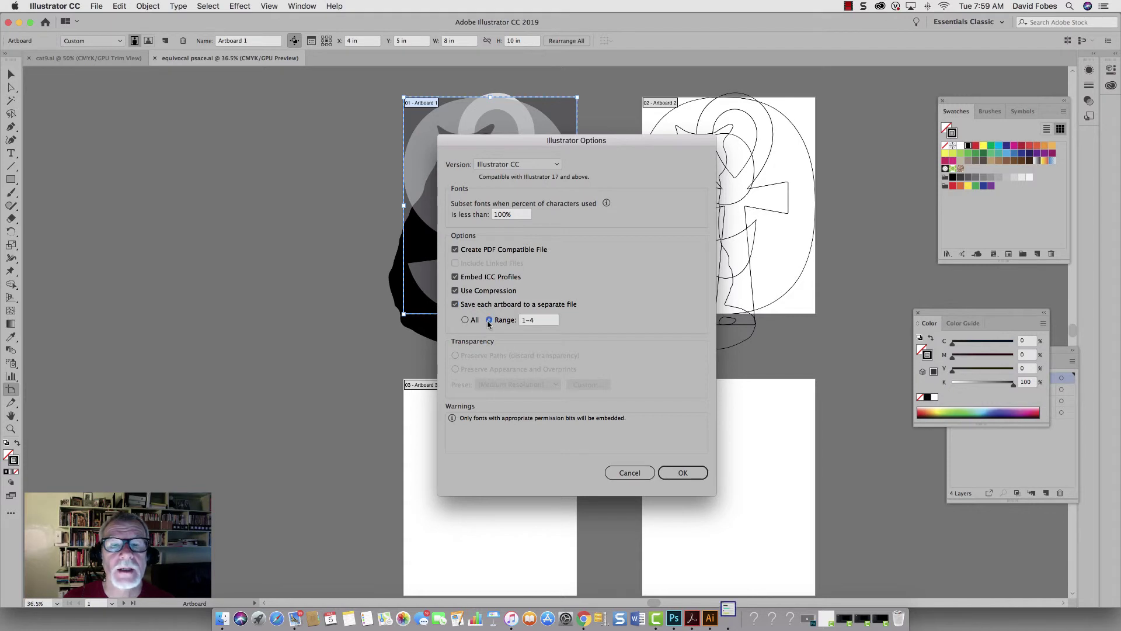
pyautogui.click(534, 319)
pyautogui.press('BackSpace')
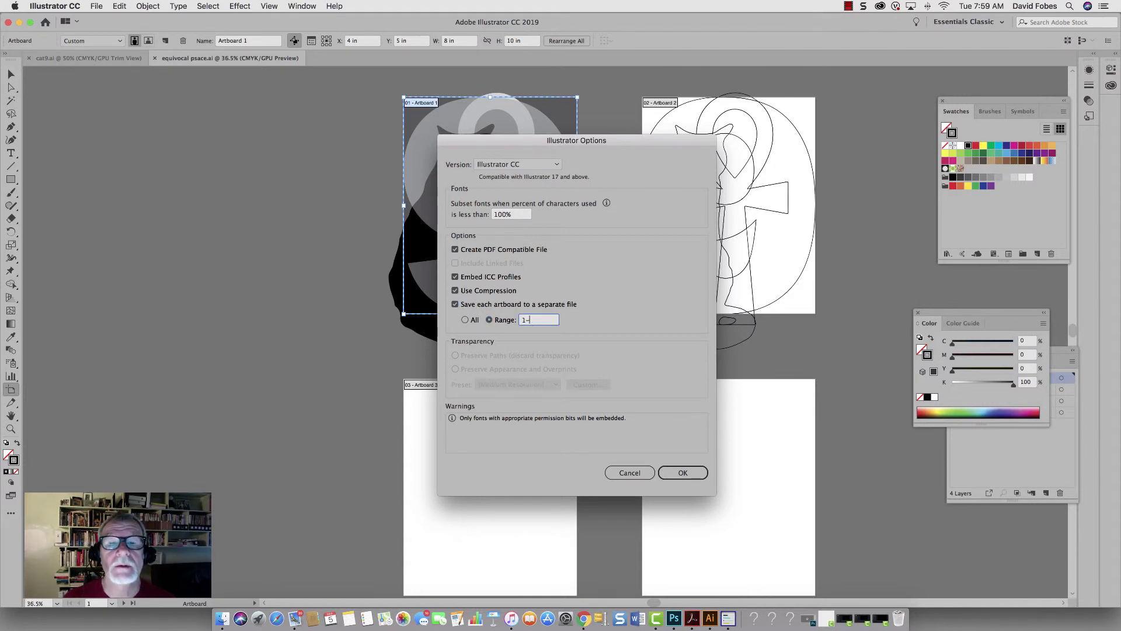
pyautogui.write('2')
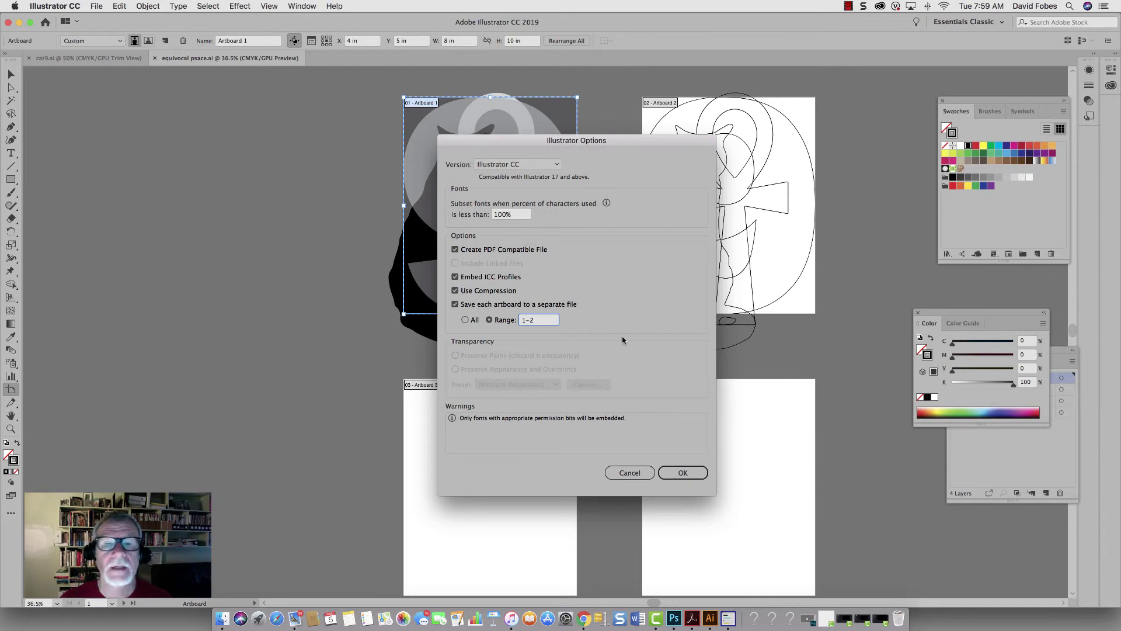
pyautogui.click(680, 473)
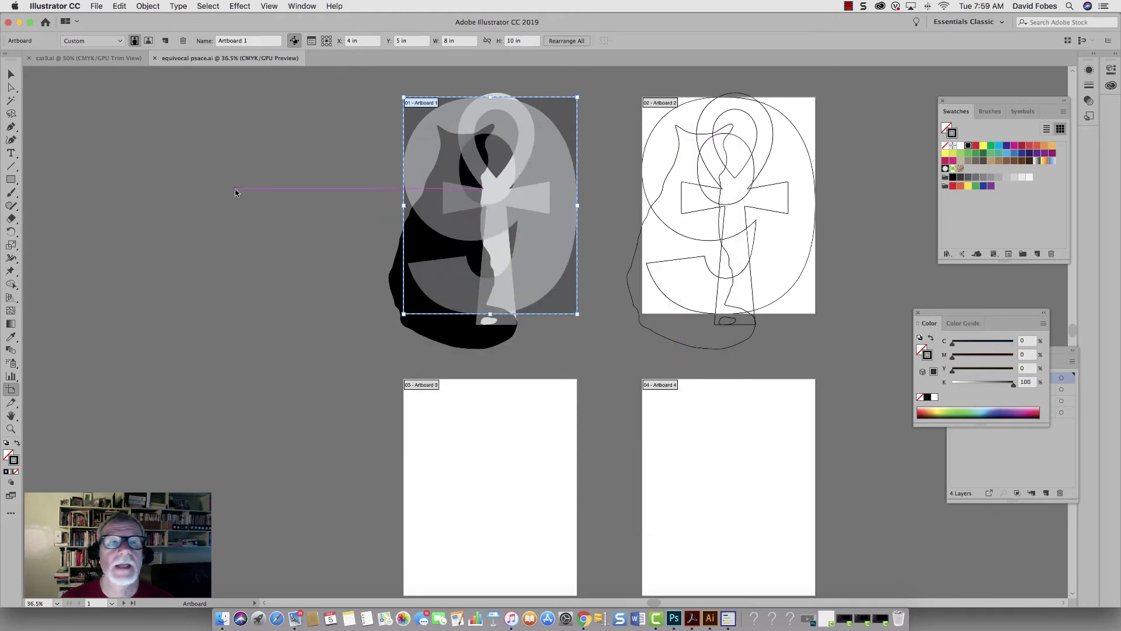
# Step: Minimize Illustrator to reveal the new per-artboard files on the Desktop
pyautogui.click(20, 23)
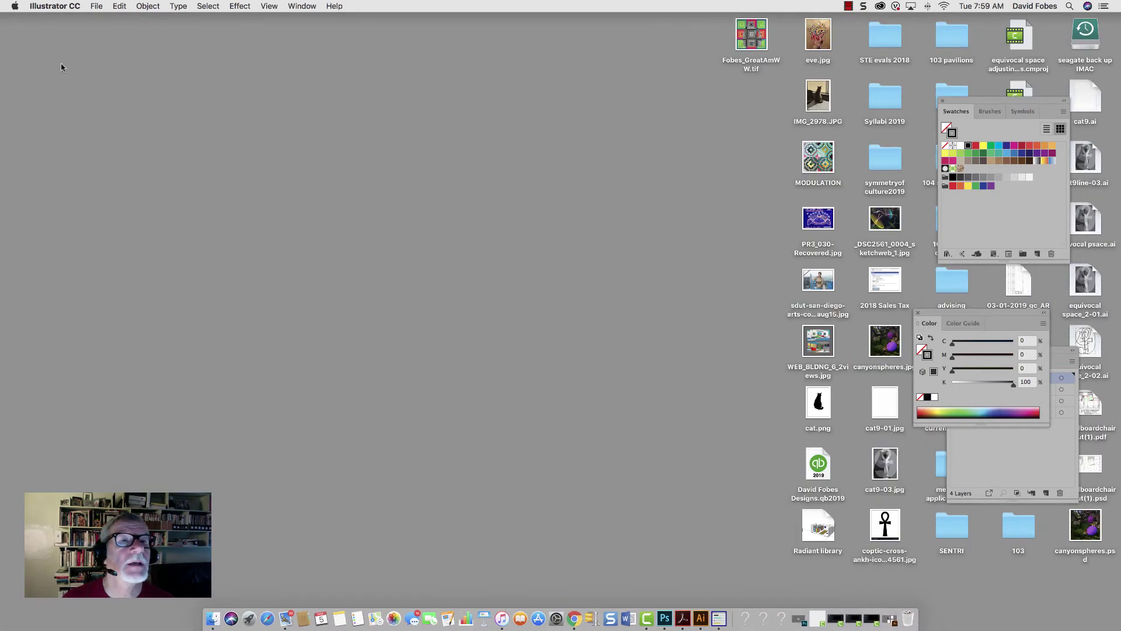